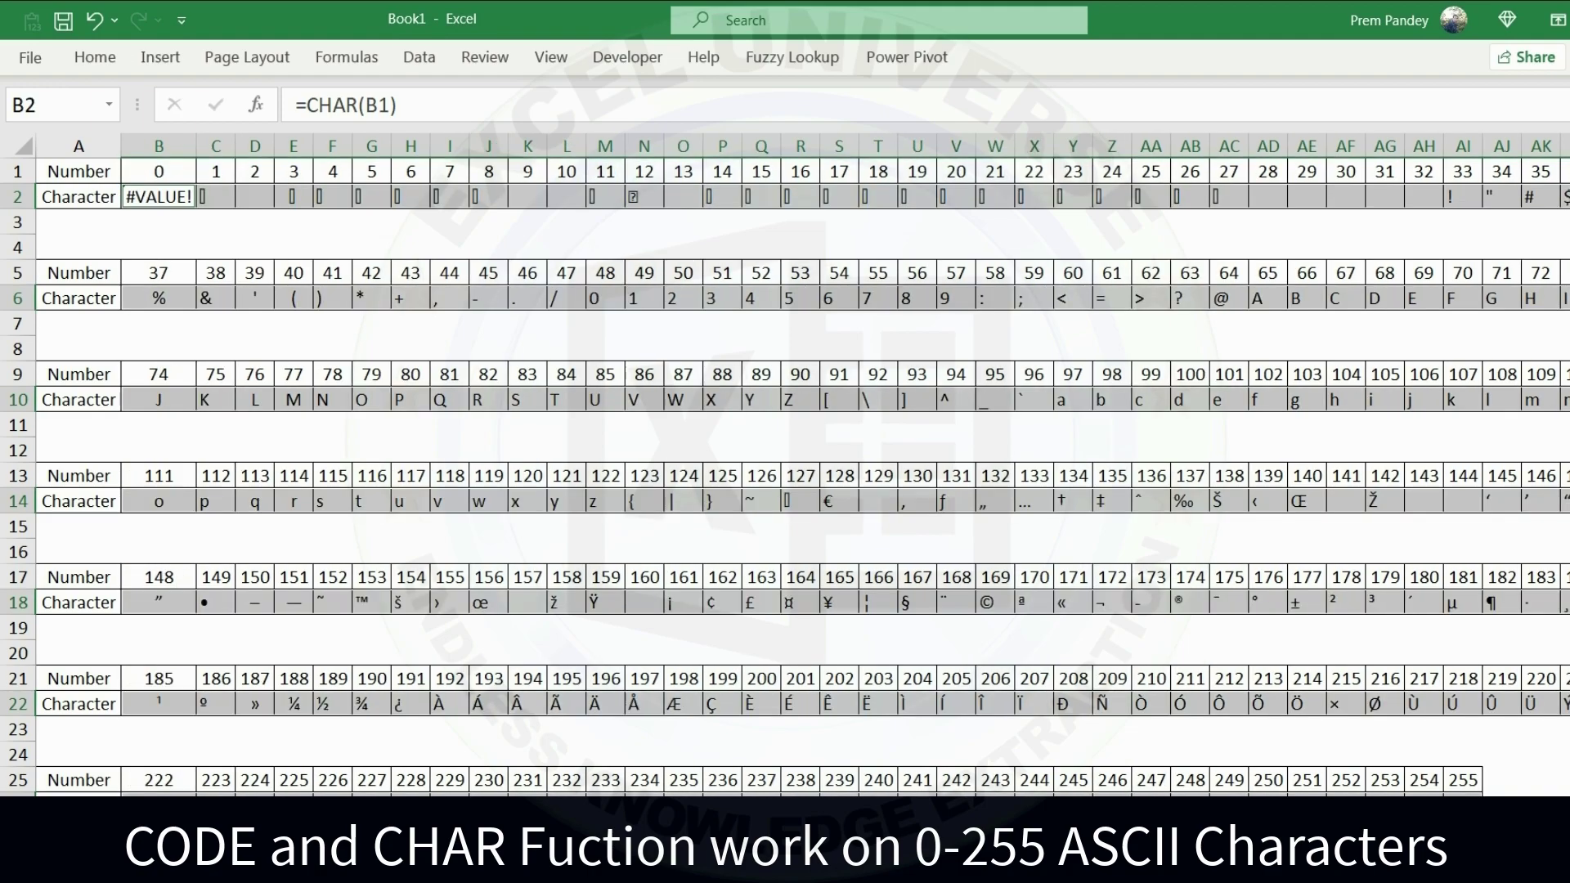
- Fill the selected Character row cells with the standard yellow colour
{"action": "left_click", "coordinate": [384, 137]}
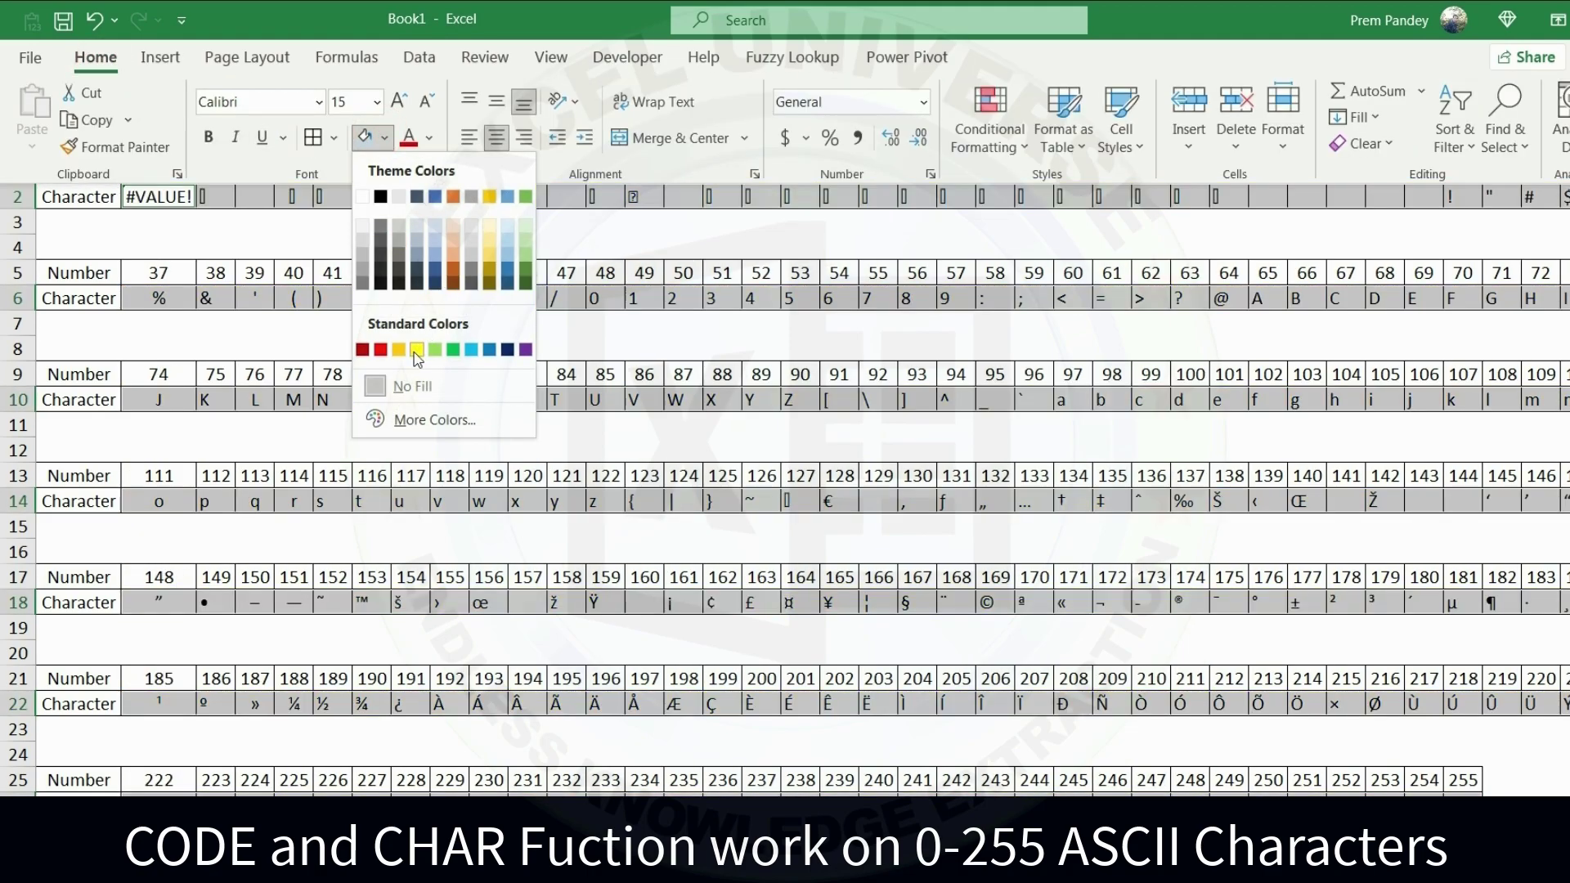
{"action": "left_click", "coordinate": [416, 349]}
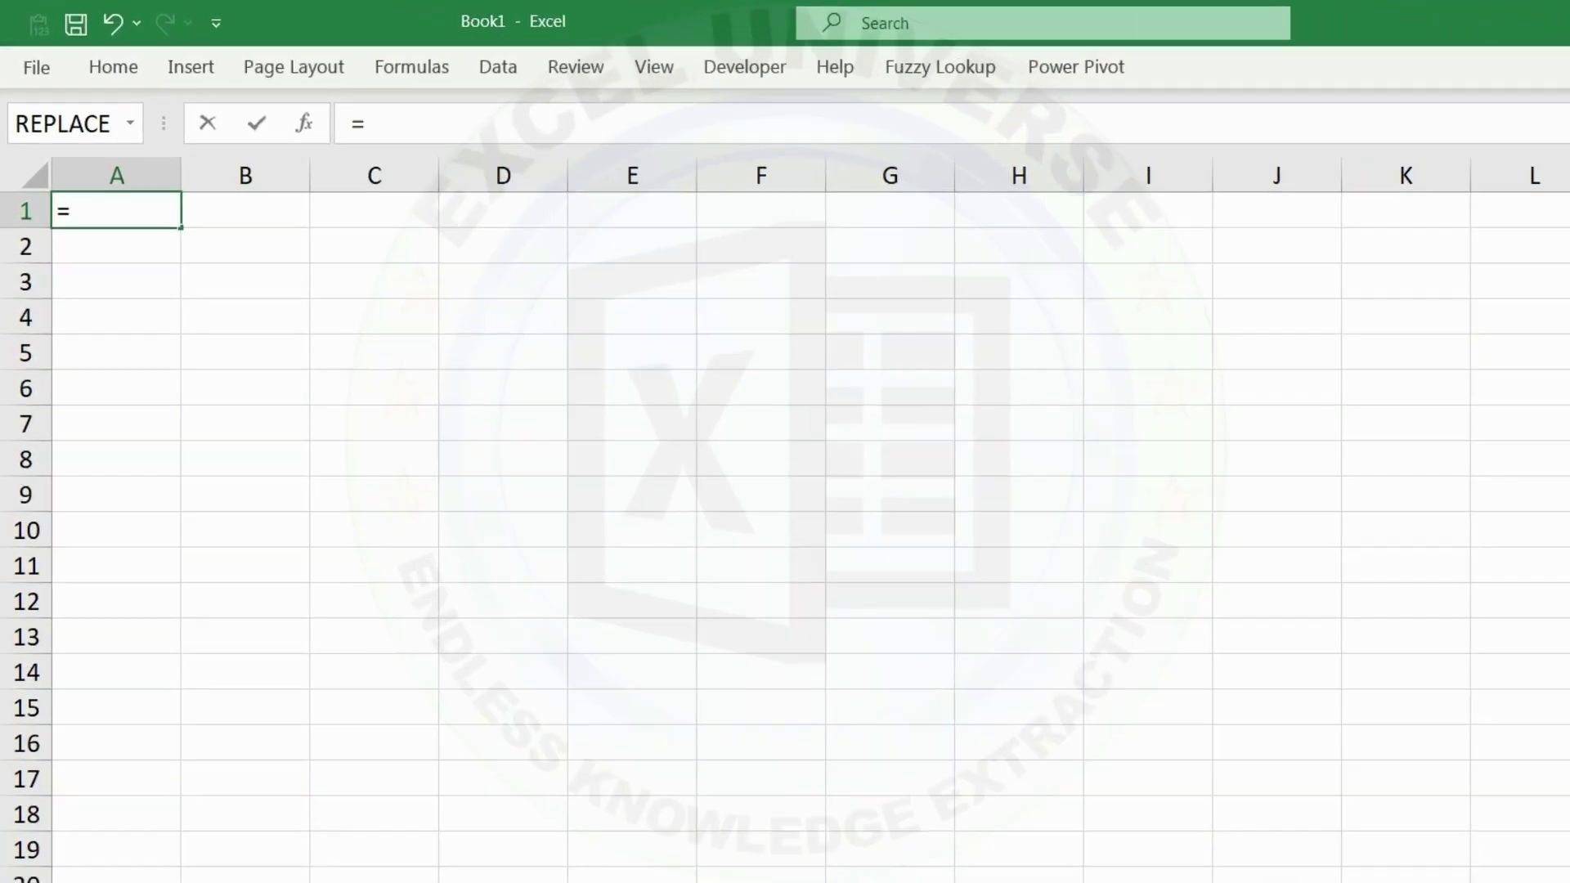
- Enter the formula =CHAR(256) in cell A1 of the blank sheet
{"action": "type", "text": "cha"}
{"action": "key", "text": "Tab"}
{"action": "type", "text": "256"}
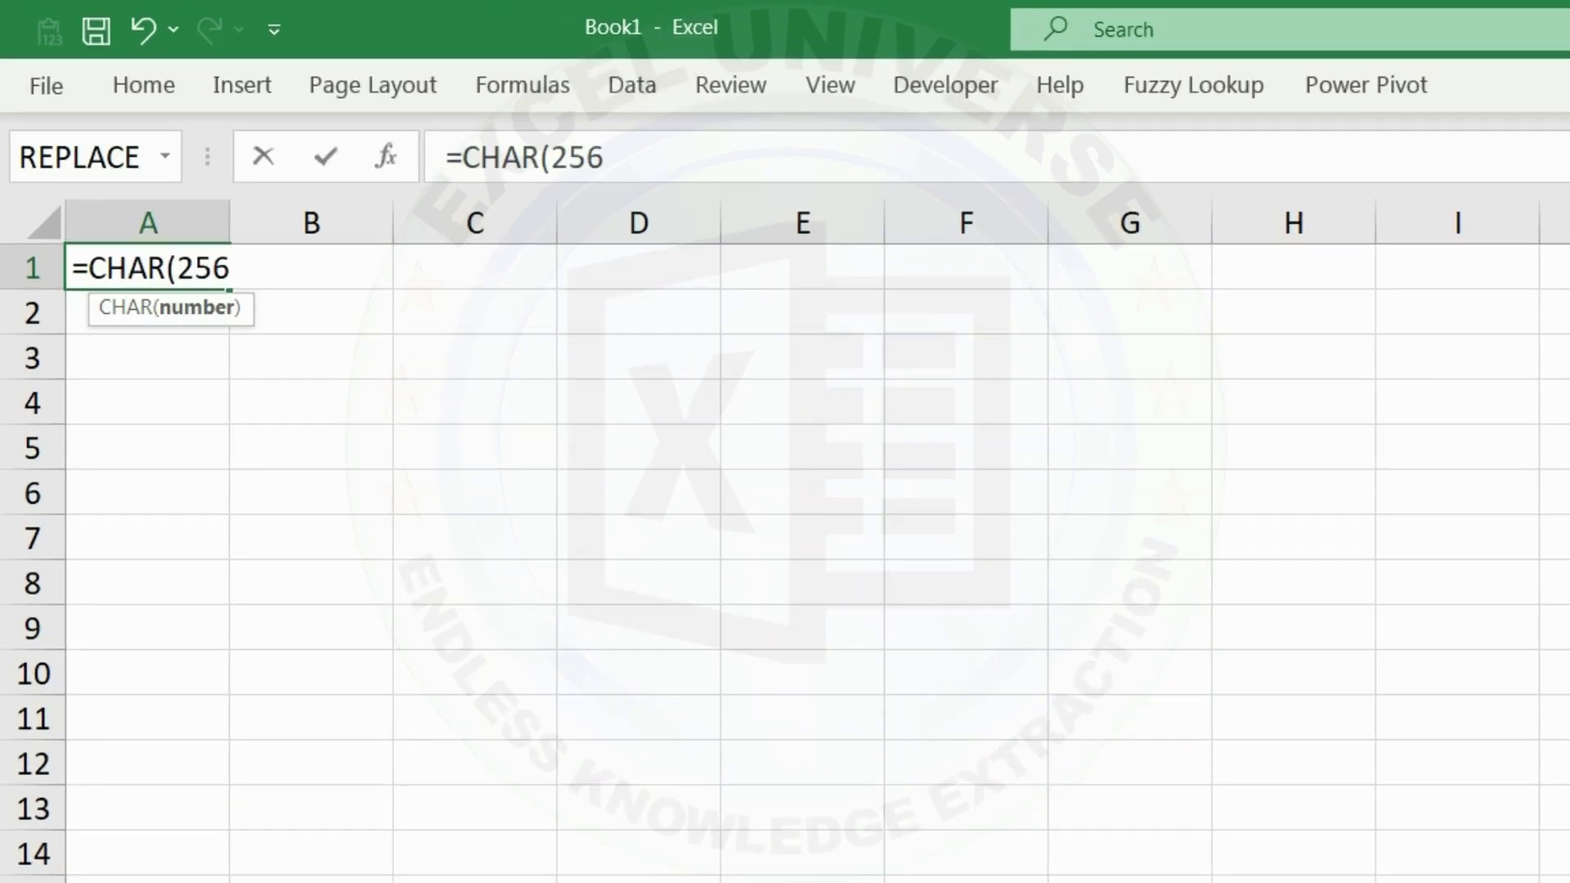
{"action": "type", "text": ")"}
{"action": "key", "text": "Return"}
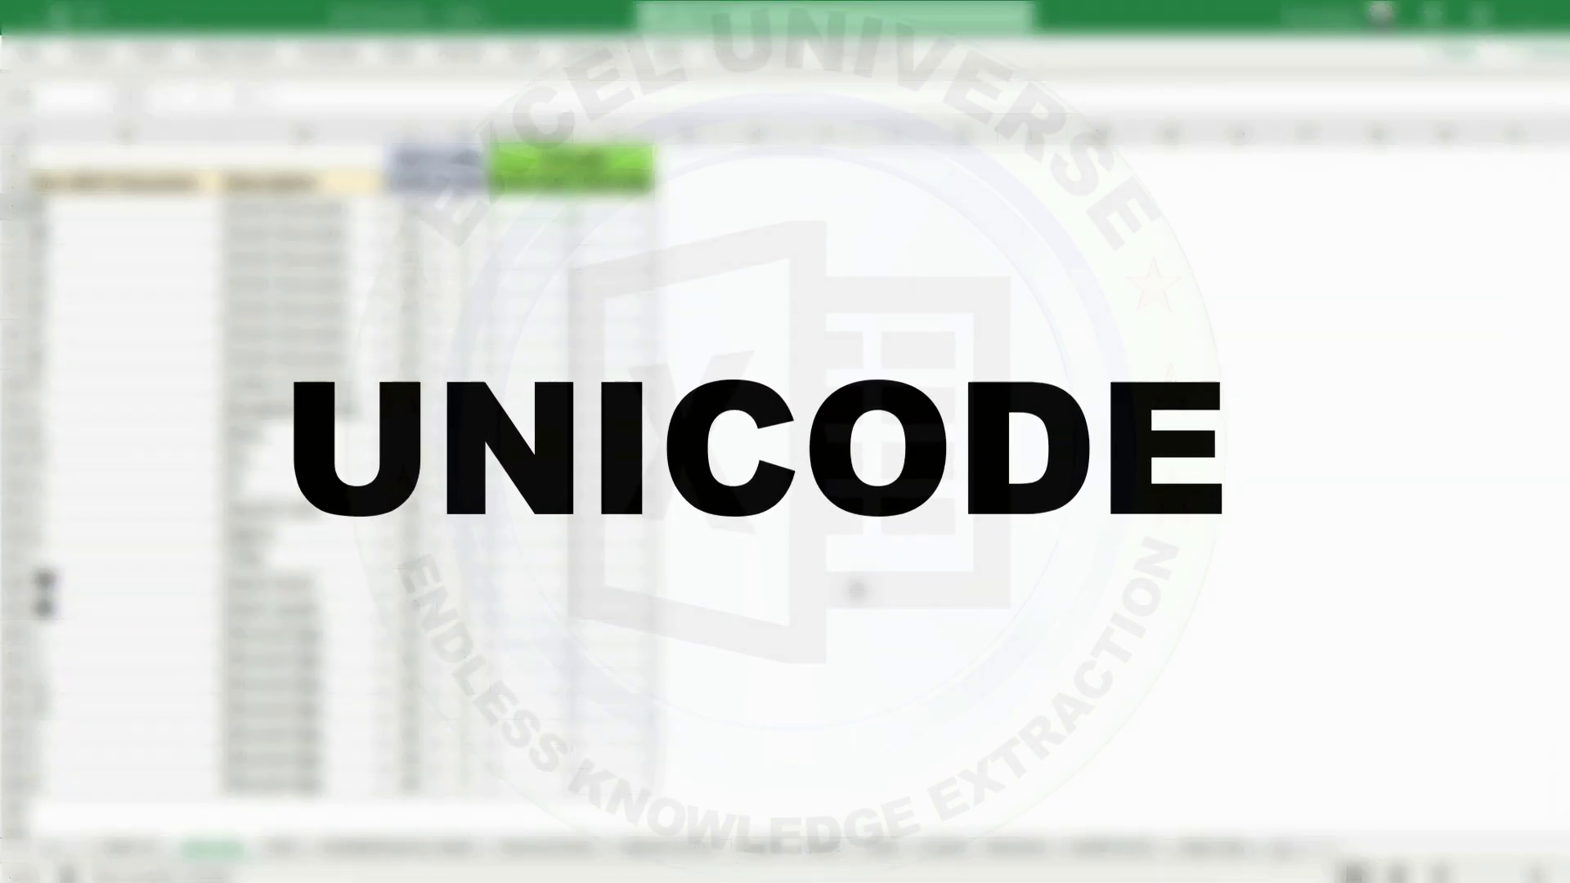
- Enter =UNICODE(A3) in cell E3 and fill it down the UNICODE column to row 26
{"action": "type", "text": "=unic"}
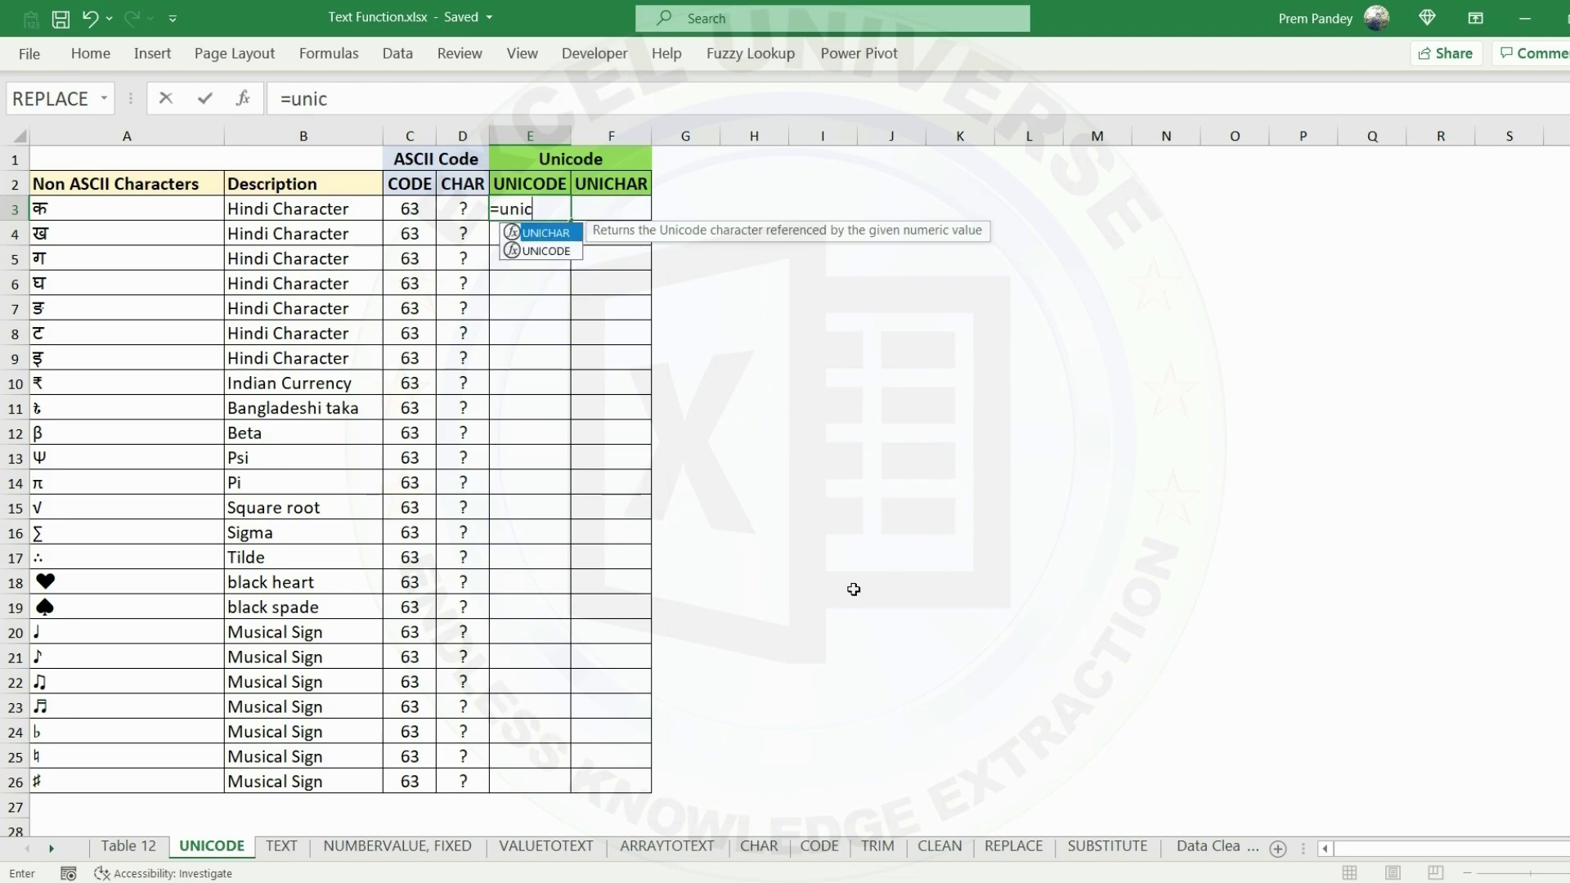
{"action": "key", "text": "Down"}
{"action": "key", "text": "Tab"}
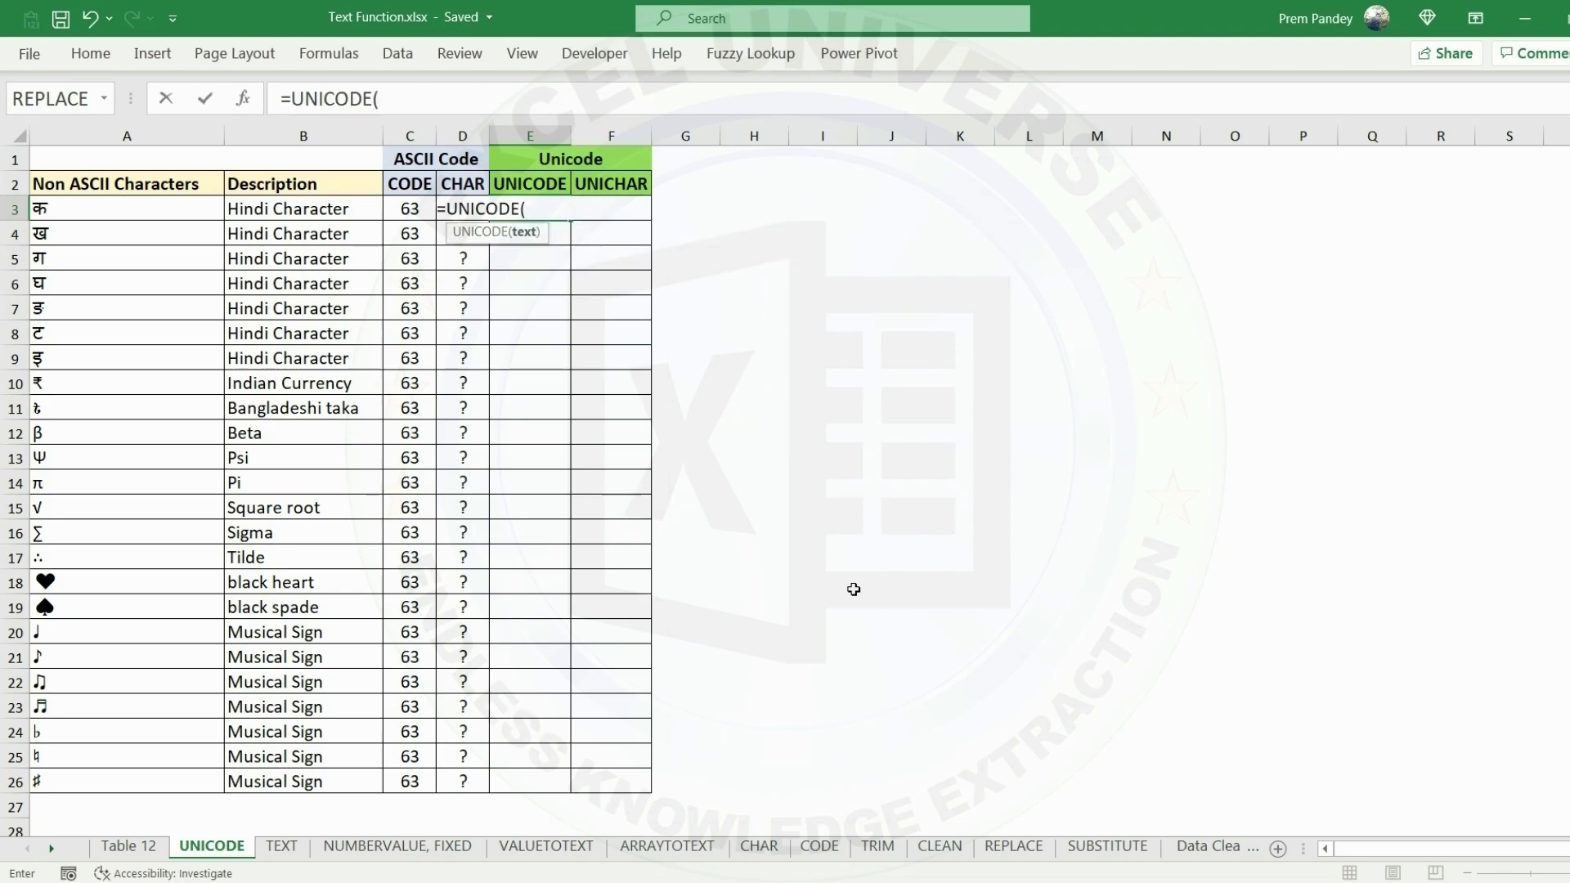
{"action": "left_click", "coordinate": [74, 211]}
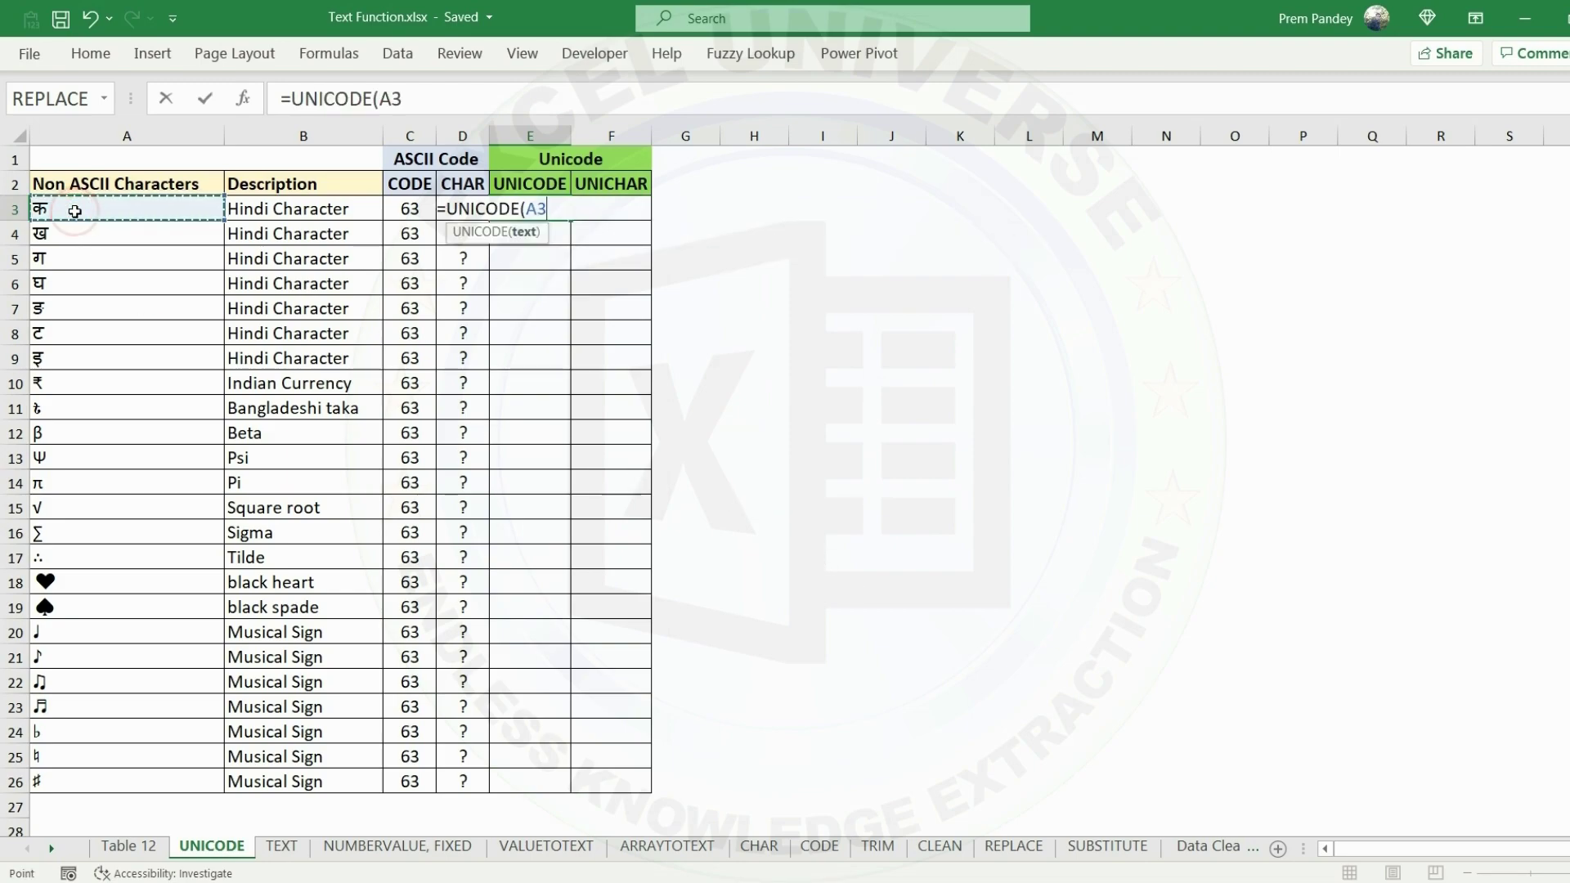
{"action": "type", "text": ")"}
{"action": "key", "text": "Return"}
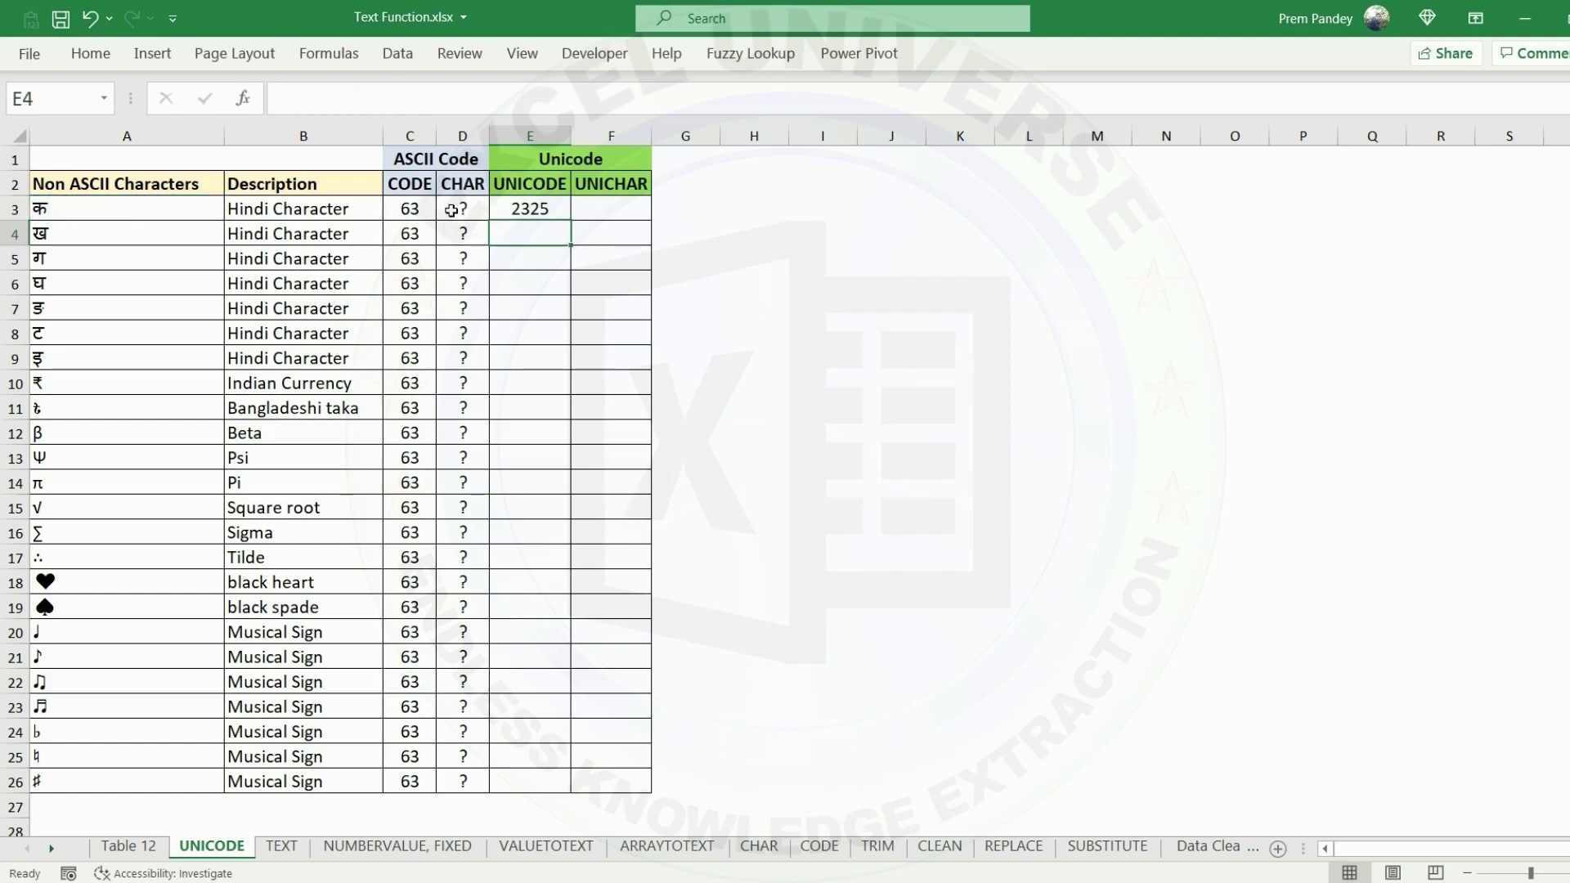
{"action": "left_click", "coordinate": [542, 209]}
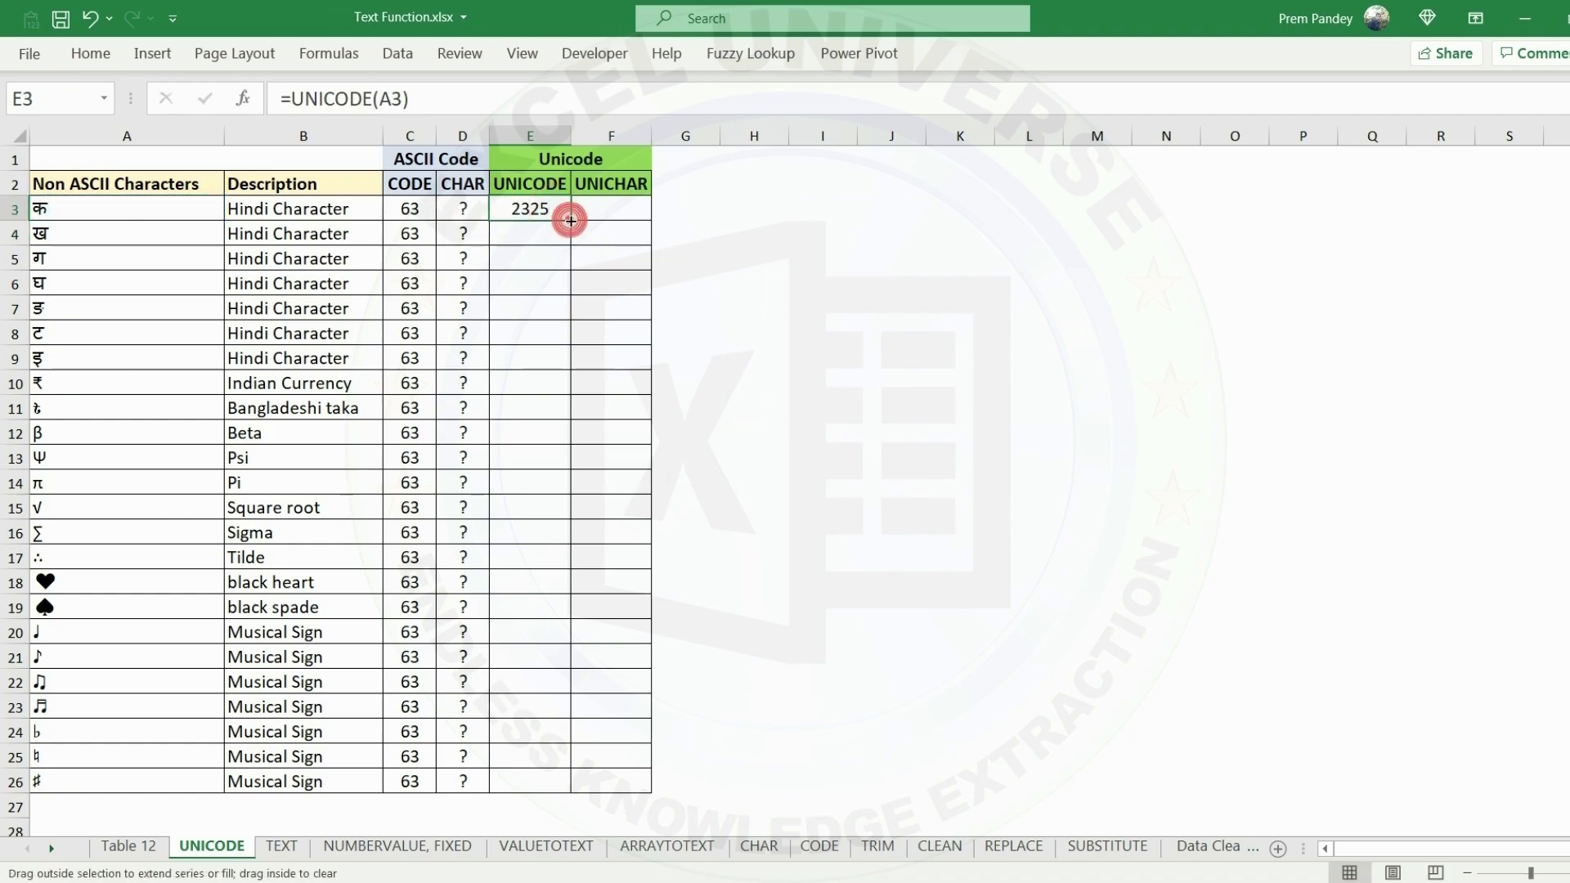
{"action": "double_click", "coordinate": [570, 221]}
{"action": "left_click", "coordinate": [559, 212]}
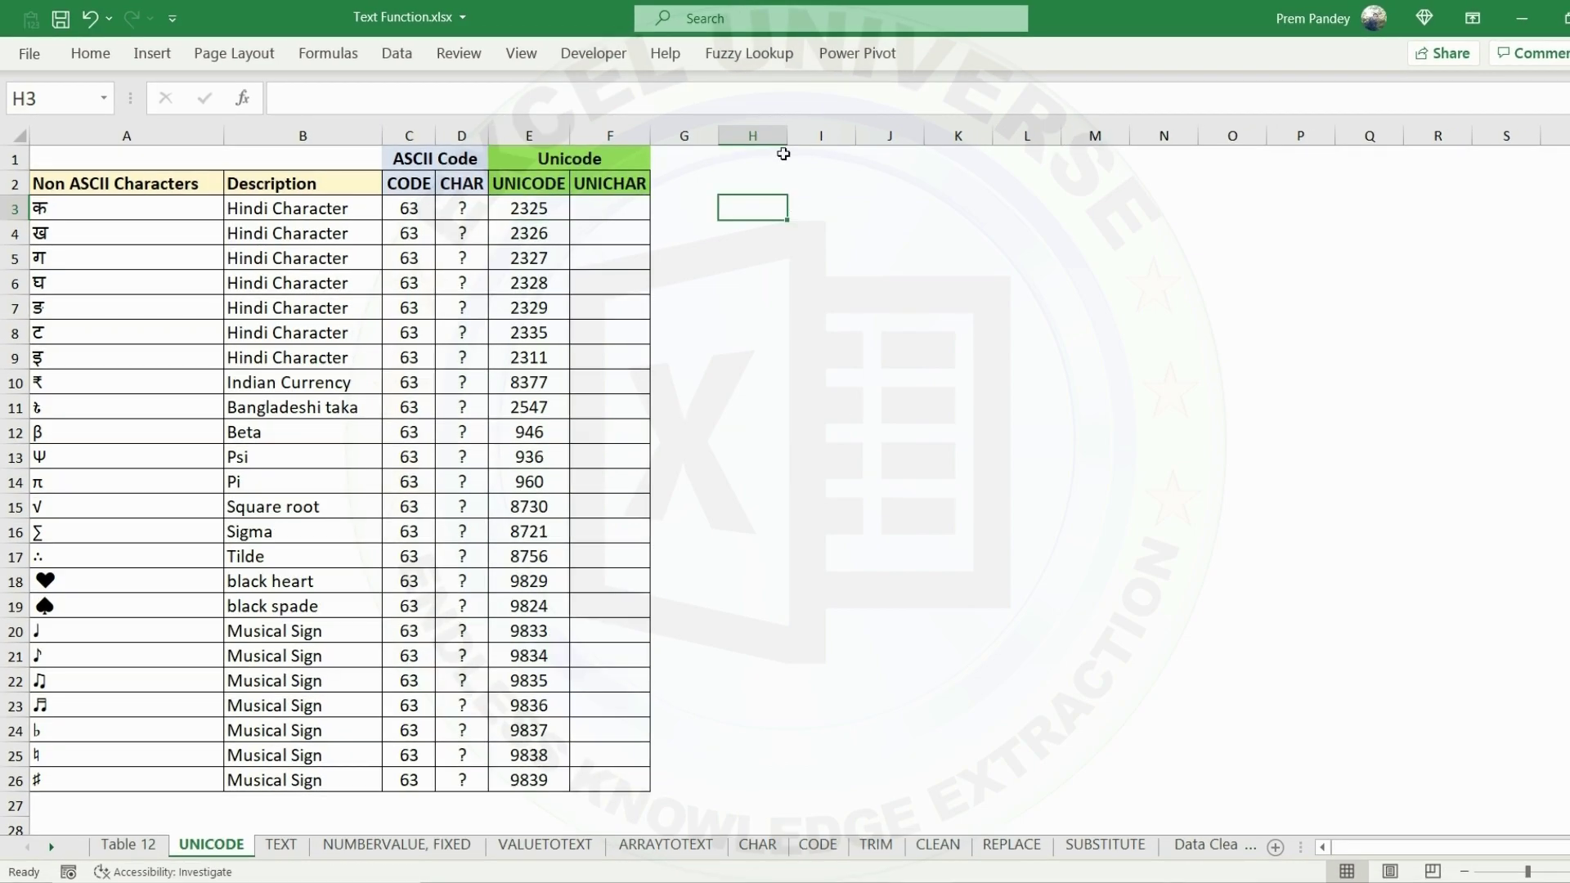
- Widen columns H to J and enter the letter A in cell H3
{"action": "left_click_drag", "start_coordinate": [772, 135], "coordinate": [939, 132]}
{"action": "left_click", "coordinate": [776, 182]}
{"action": "type", "text": "A"}
{"action": "key", "text": "Tab"}
- Enter a CODE formula in I3 that references the letter in H3
{"action": "type", "text": "=CODE("}
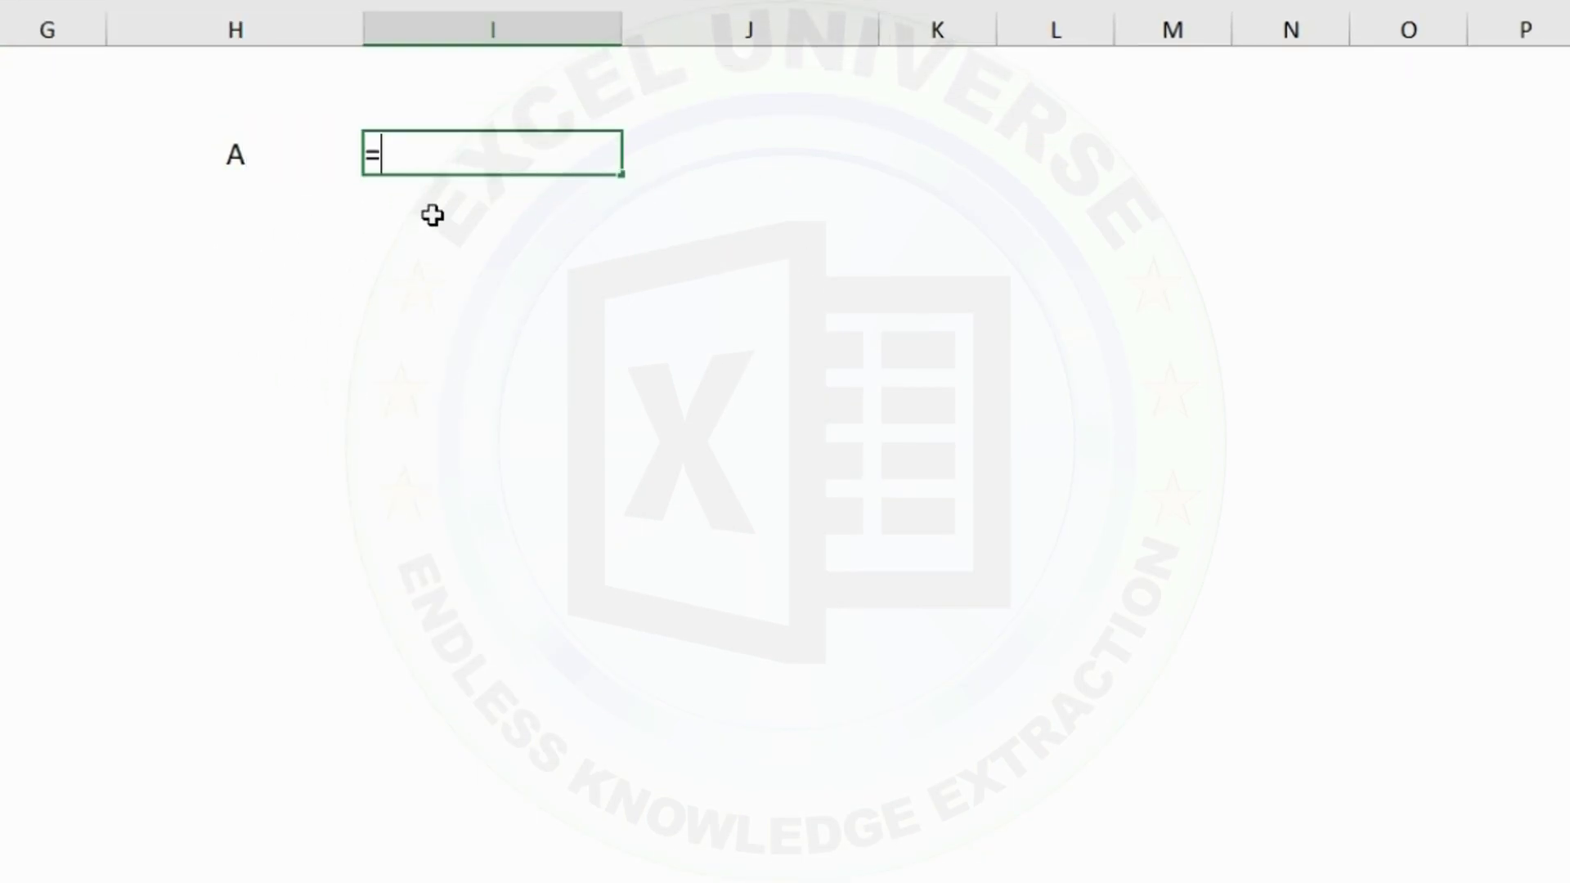
{"action": "key", "text": "Left"}
{"action": "key", "text": "Return"}
{"action": "key", "text": "Up"}
{"action": "key", "text": "Right"}
{"action": "key", "text": "Right"}
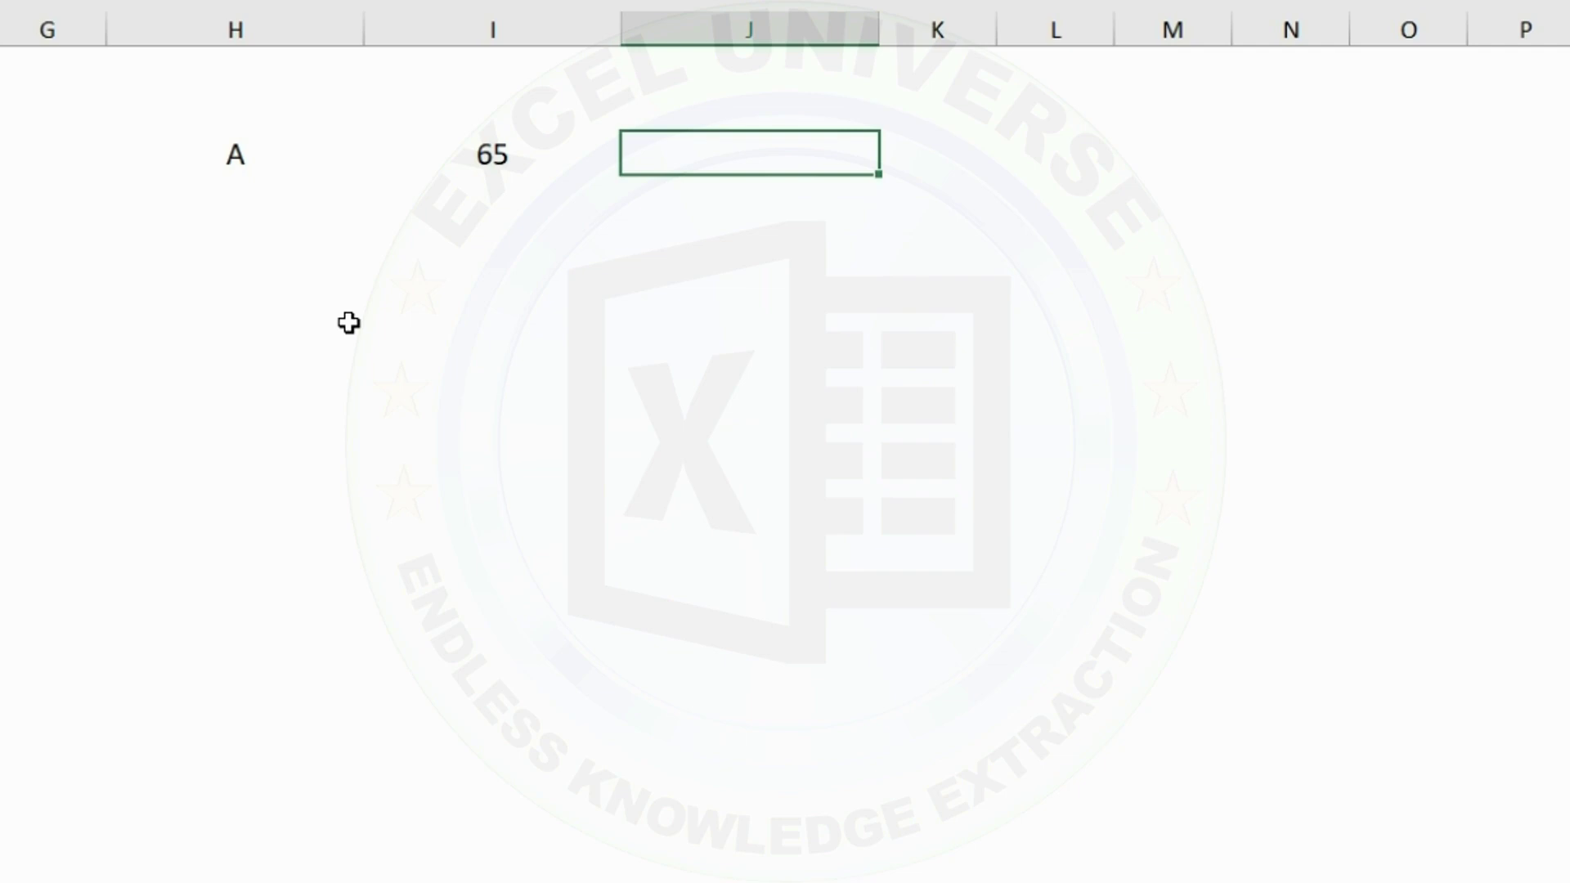
- Convert the code in I3 to binary with a DEC2BIN formula in J3
{"action": "type", "text": "=dec"}
{"action": "key", "text": "Tab"}
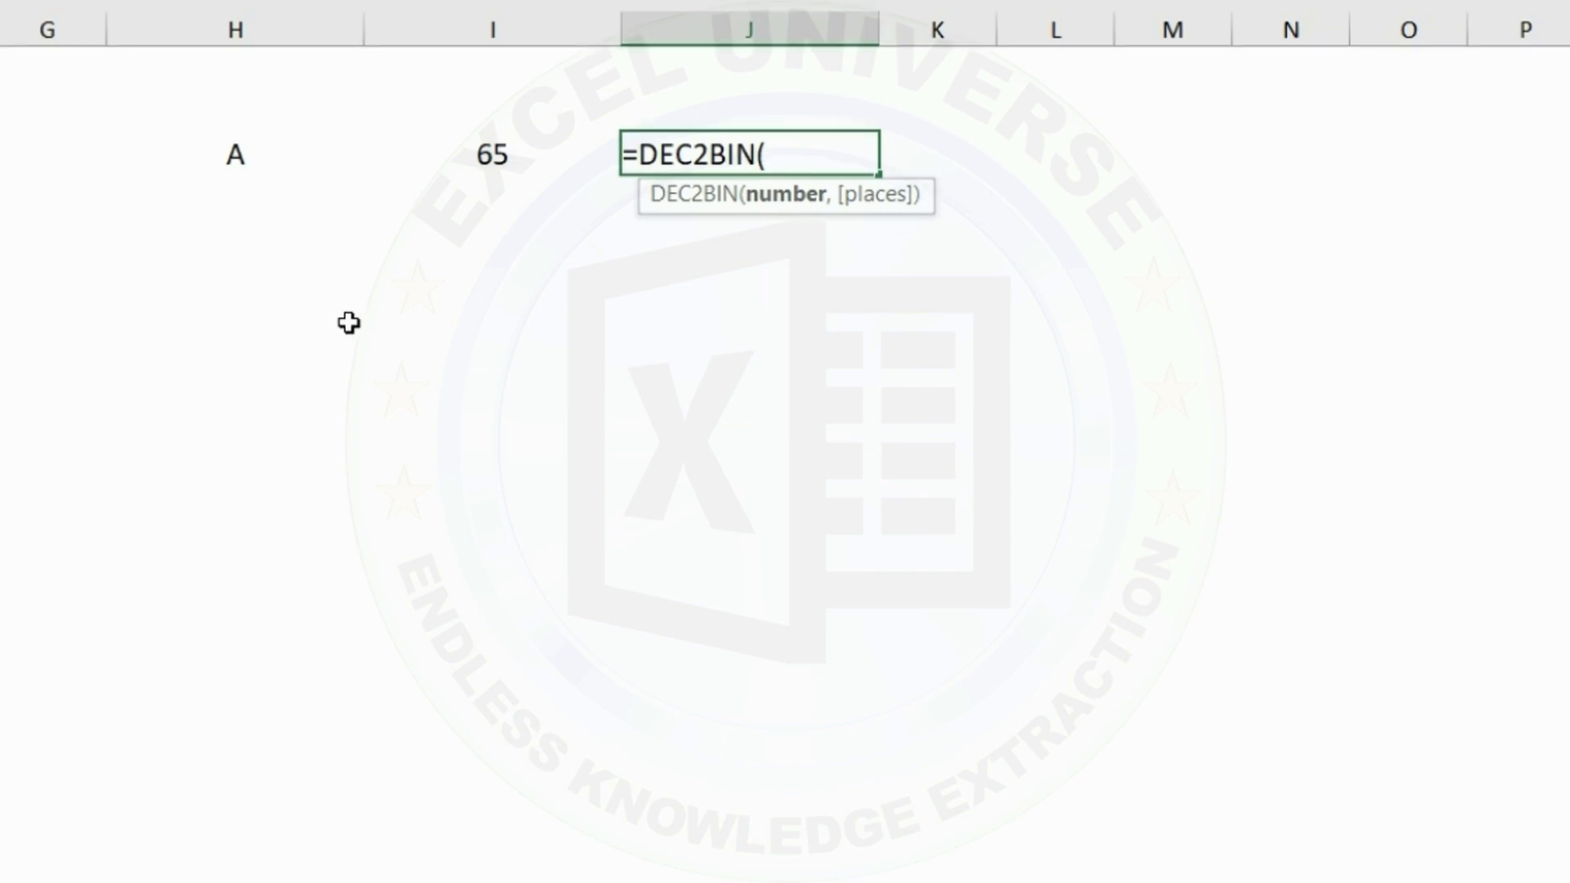
{"action": "key", "text": "Left"}
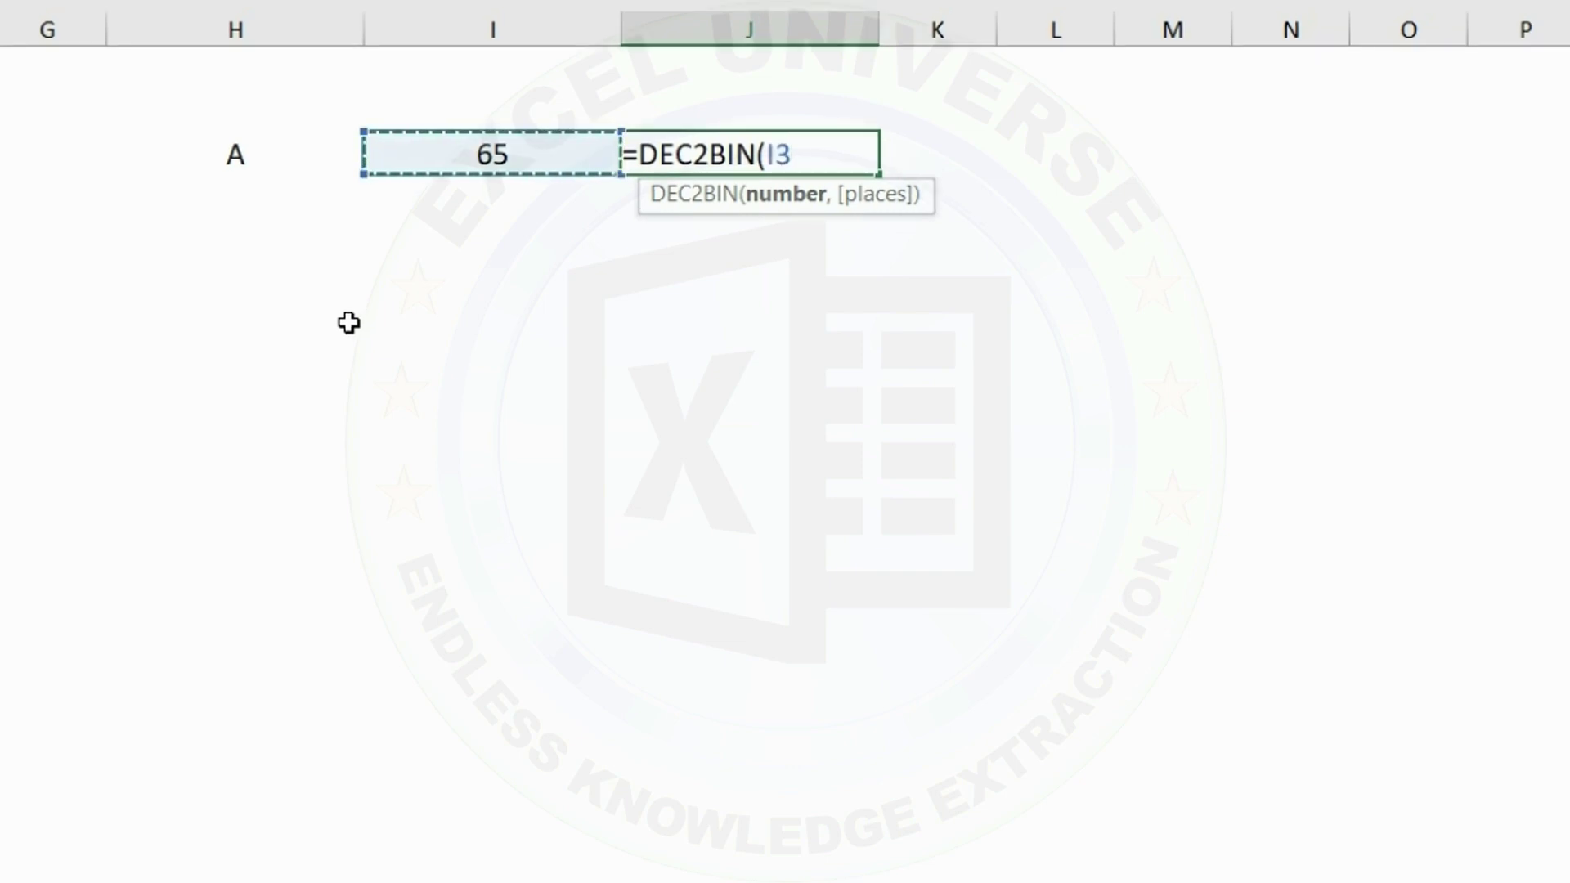
{"action": "key", "text": "Return"}
{"action": "key", "text": "Left"}
{"action": "key", "text": "Left"}
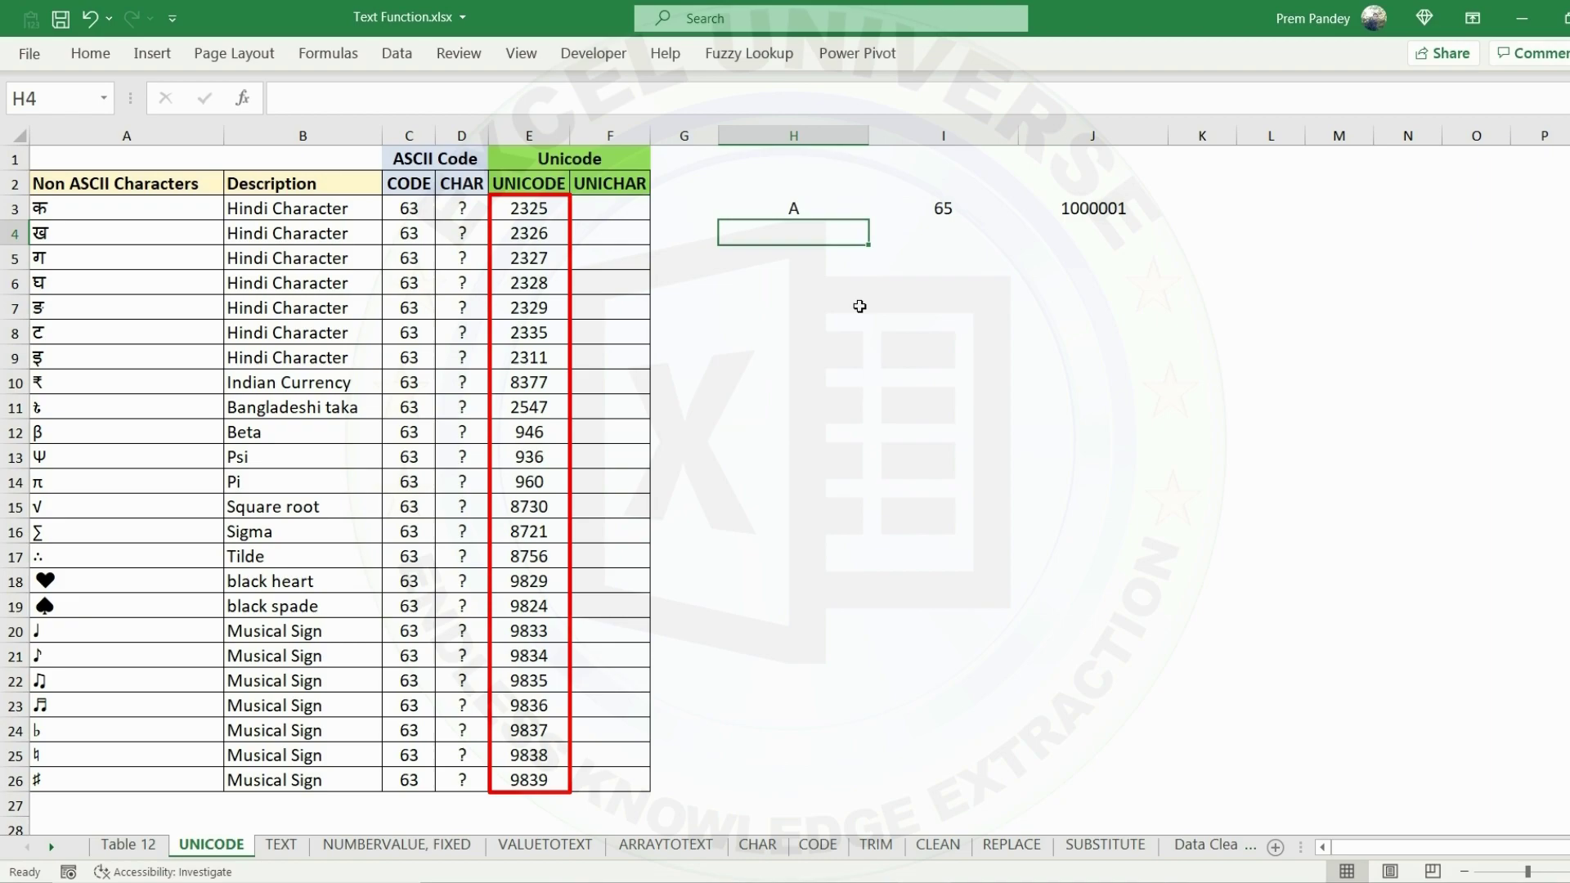
- Enter =UNICHAR(E3) in cell F3 and fill it down the UNICHAR column to row 26
{"action": "left_click", "coordinate": [609, 209]}
{"action": "key", "text": "F2"}
{"action": "type", "text": "=unich"}
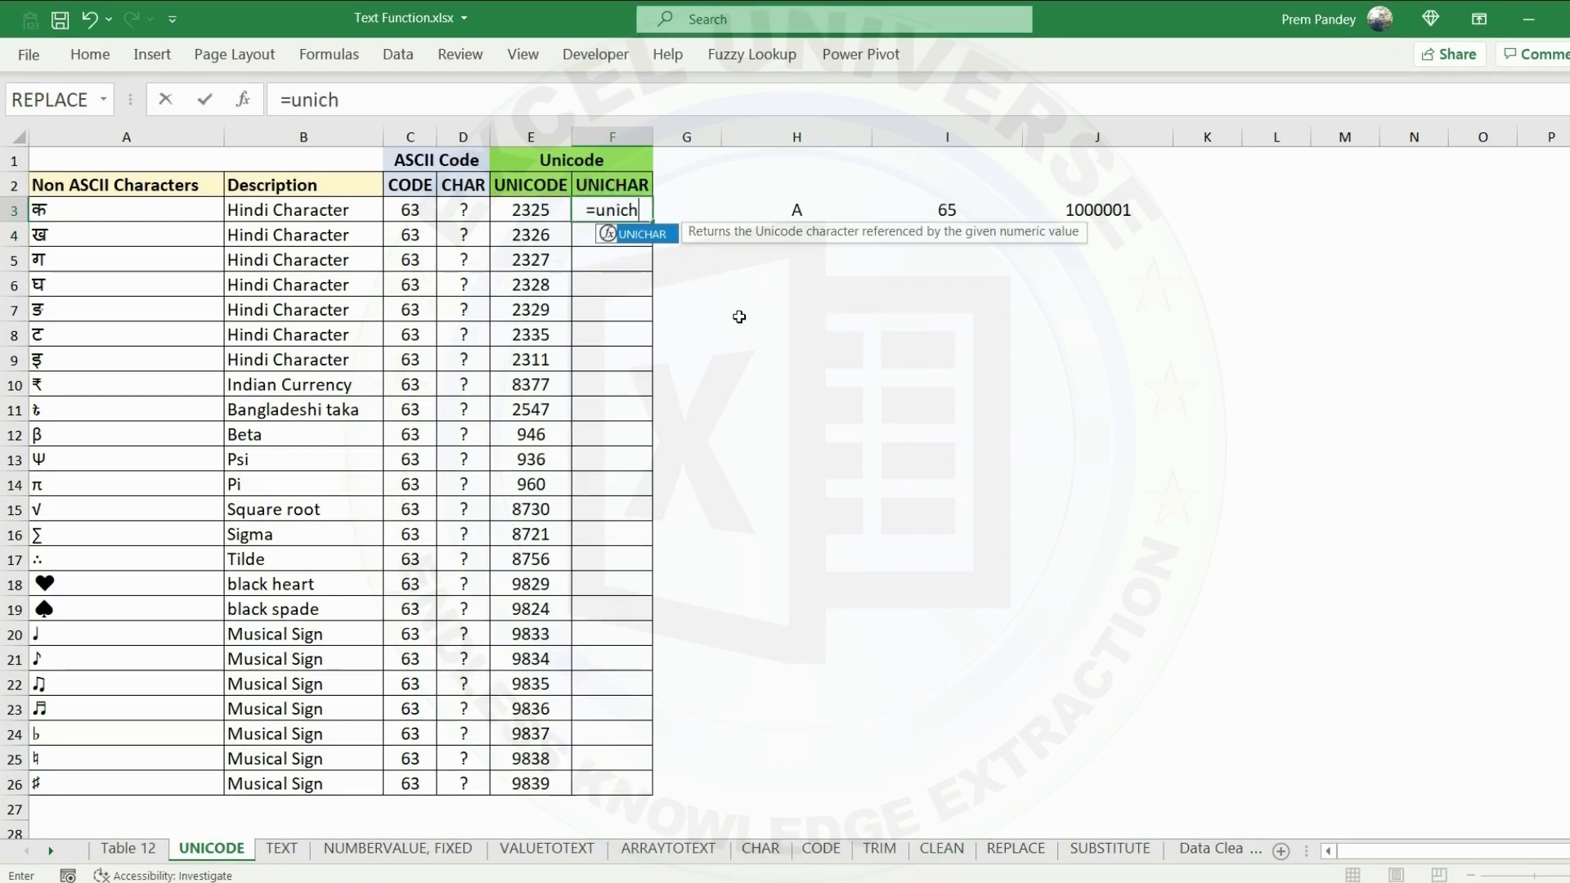
{"action": "key", "text": "Tab"}
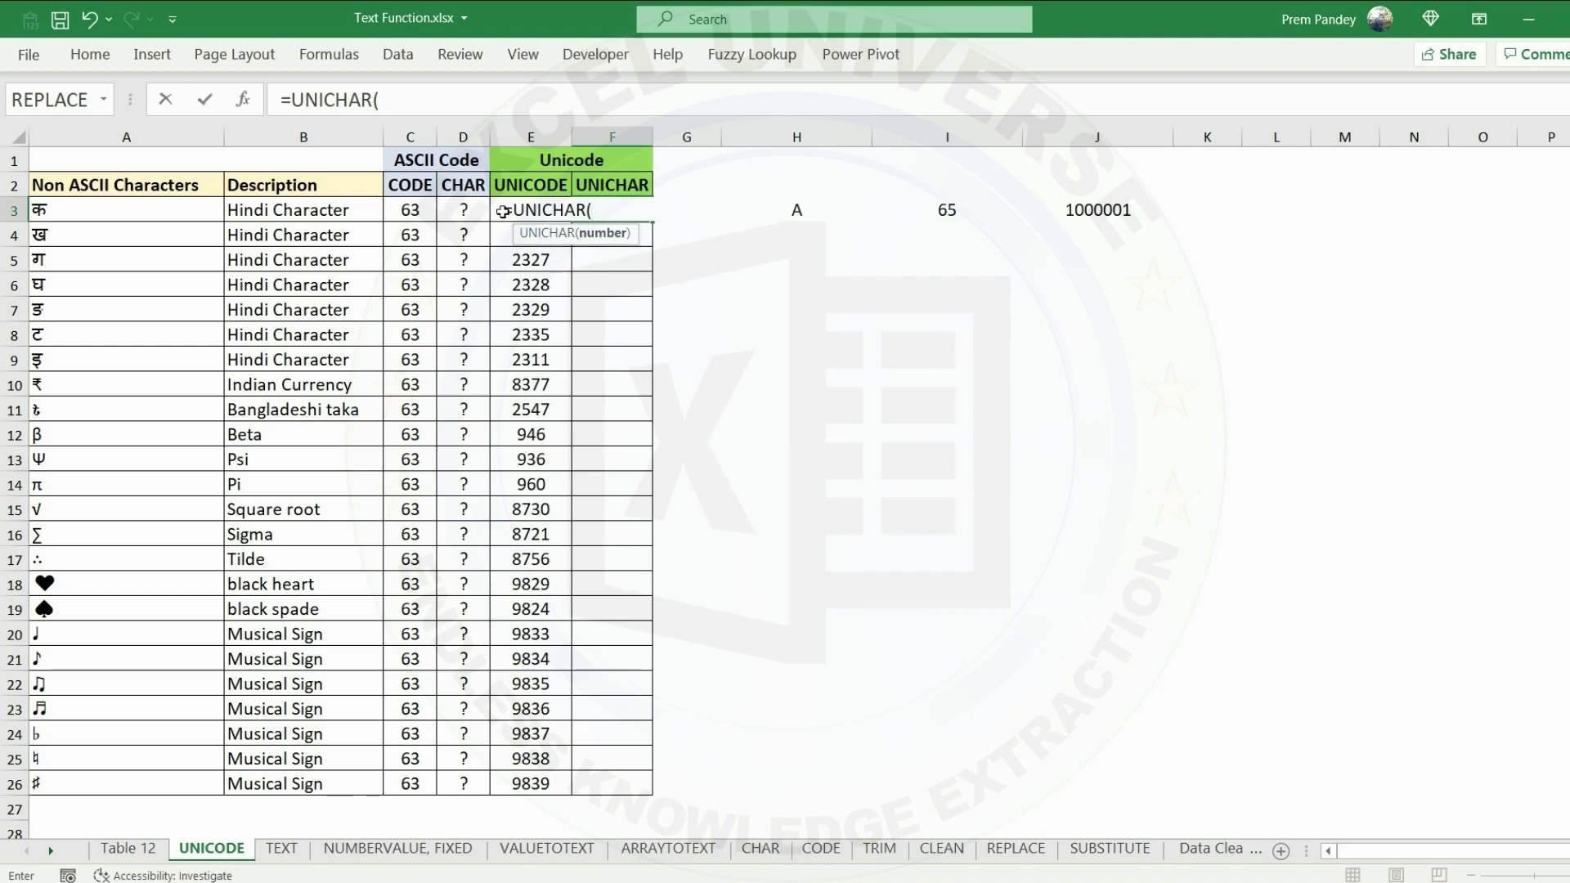
{"action": "left_click", "coordinate": [496, 210]}
{"action": "key", "text": "Return"}
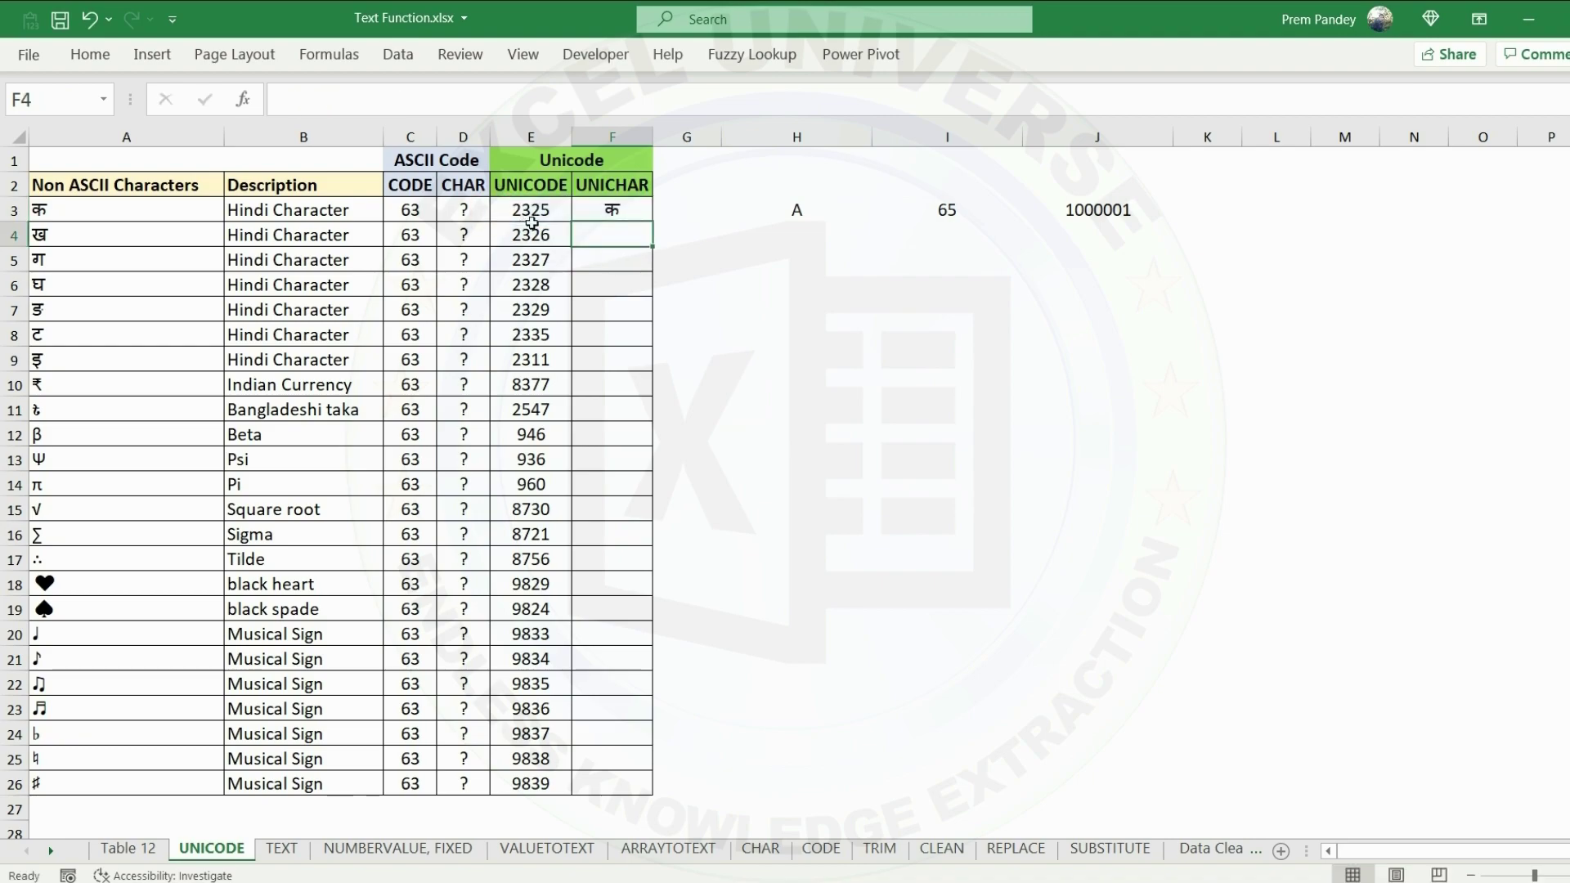
{"action": "left_click", "coordinate": [613, 210]}
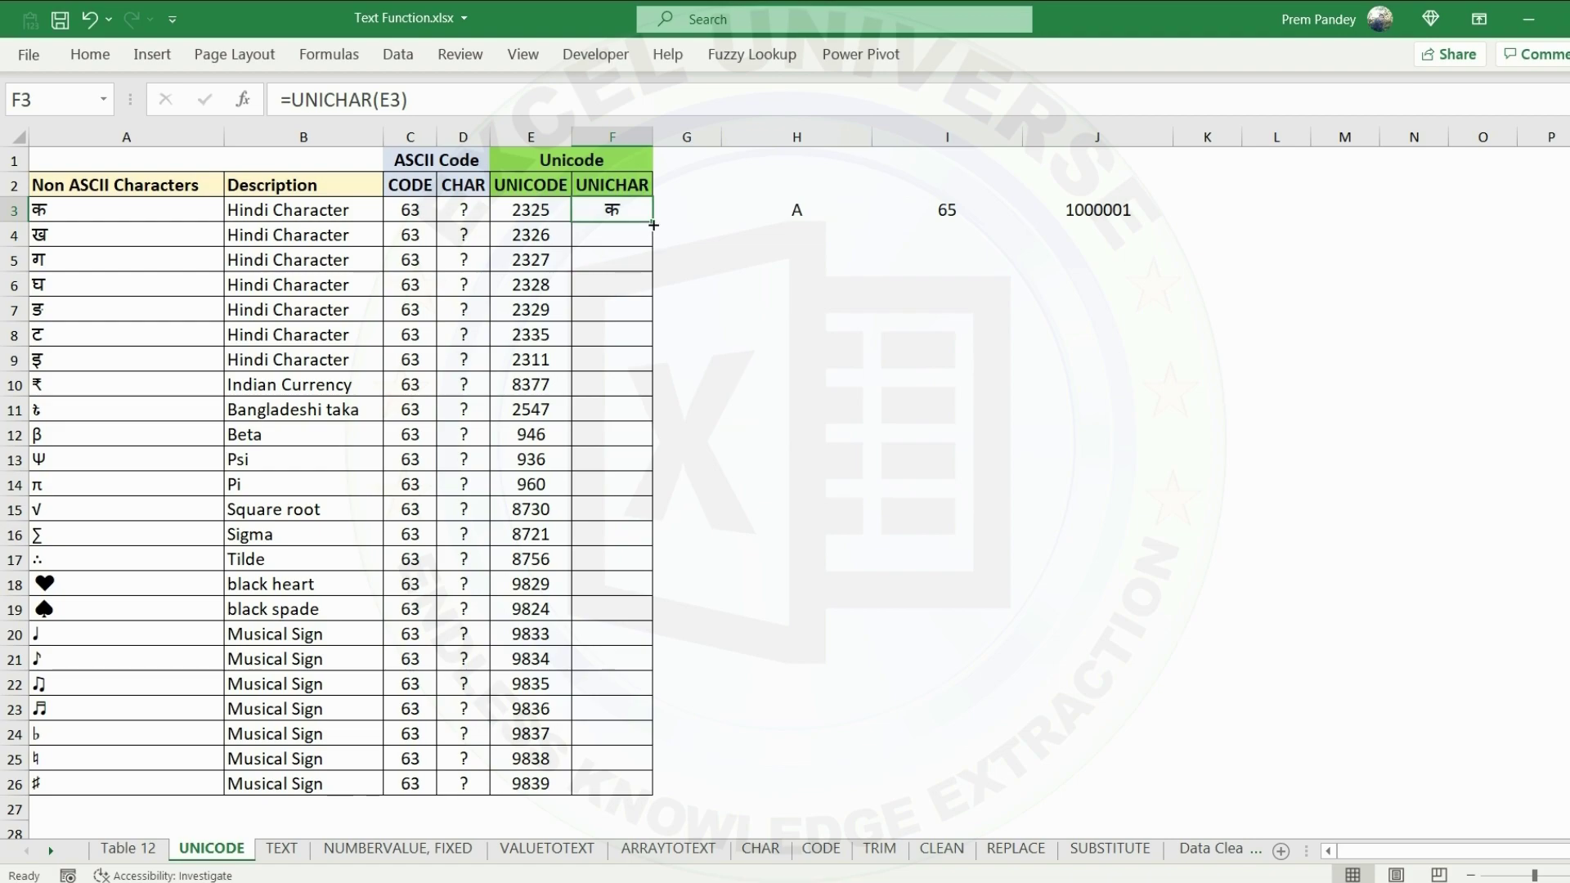
{"action": "double_click", "coordinate": [653, 224]}
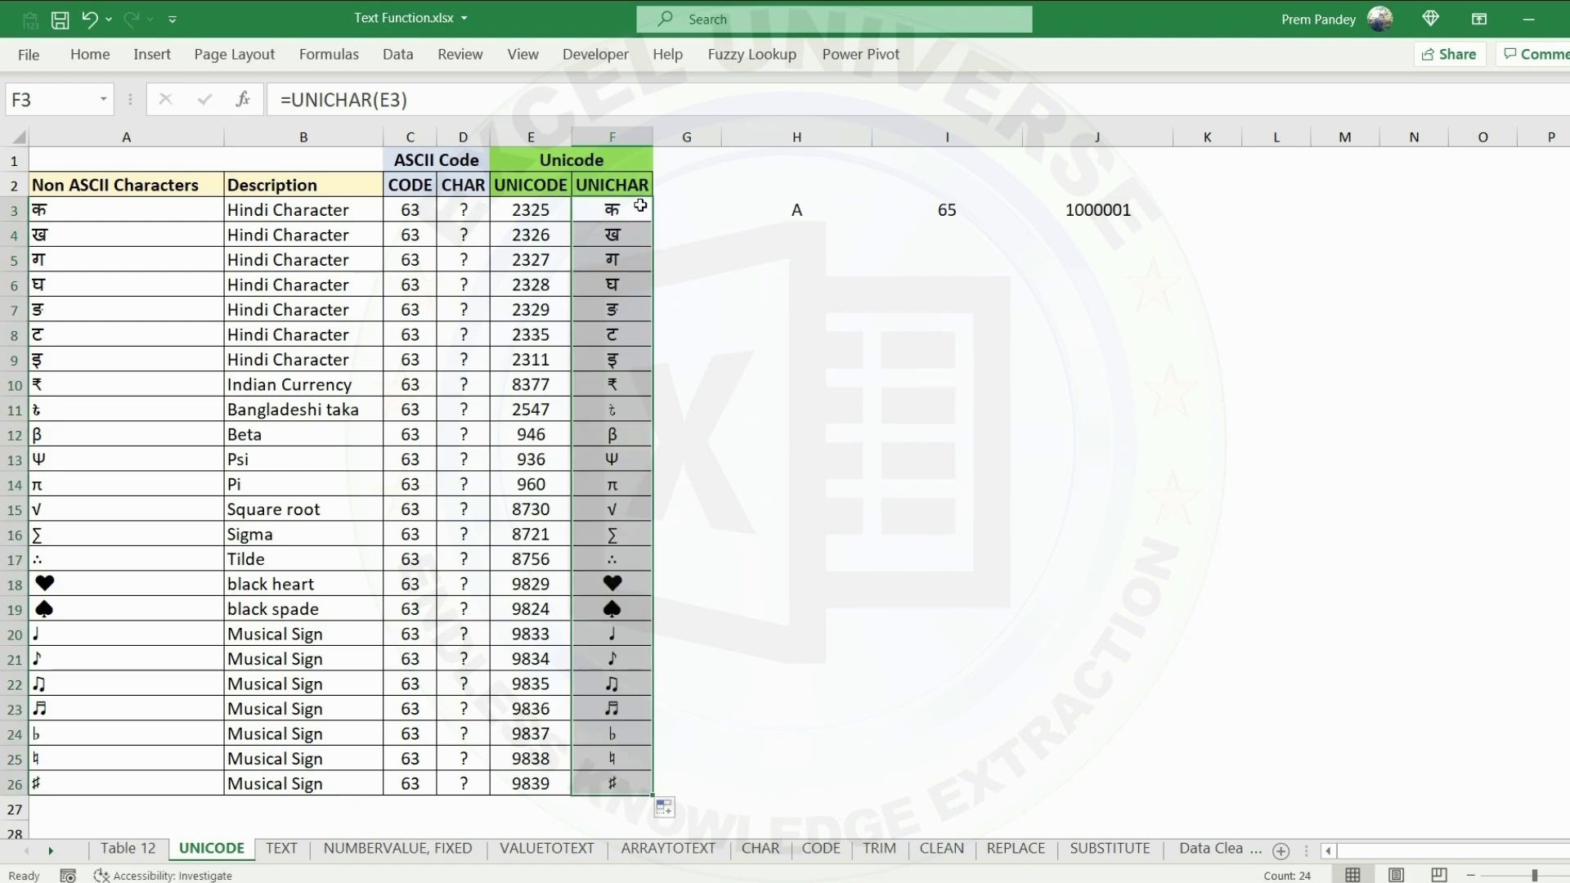